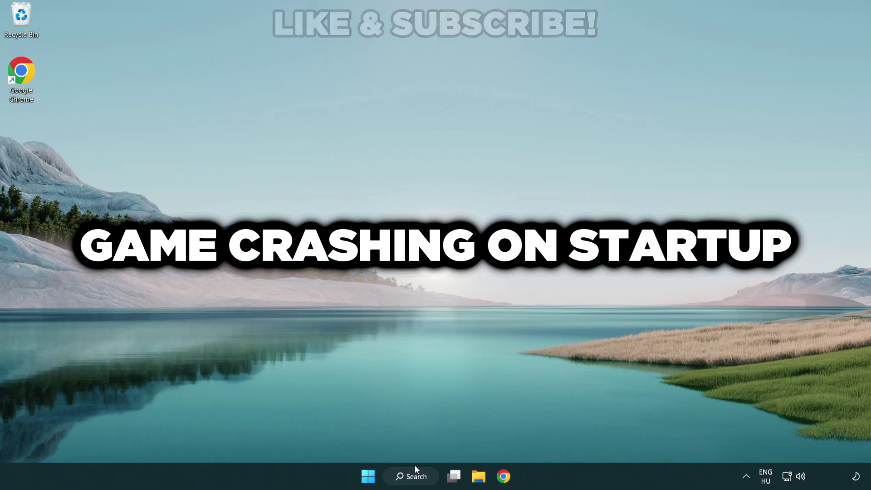
# Search for 'device manager' and launch Device Manager from the best match
pyautogui.click(421, 481)
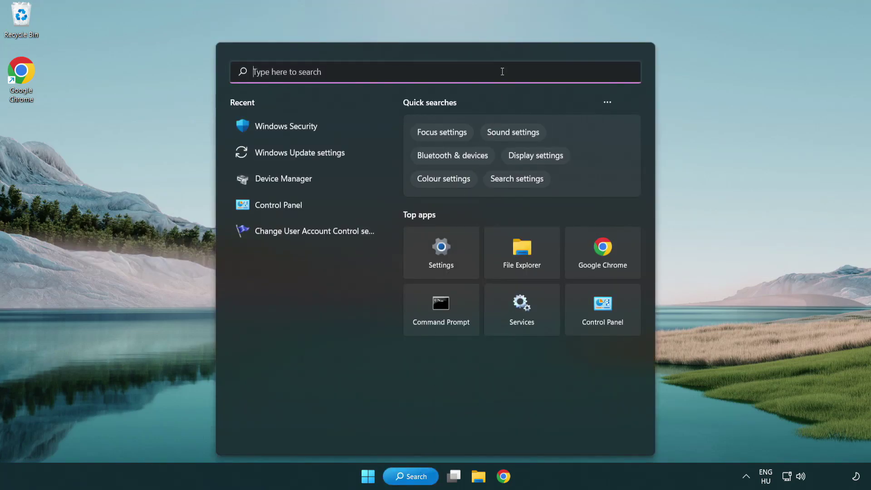
pyautogui.write('device m')
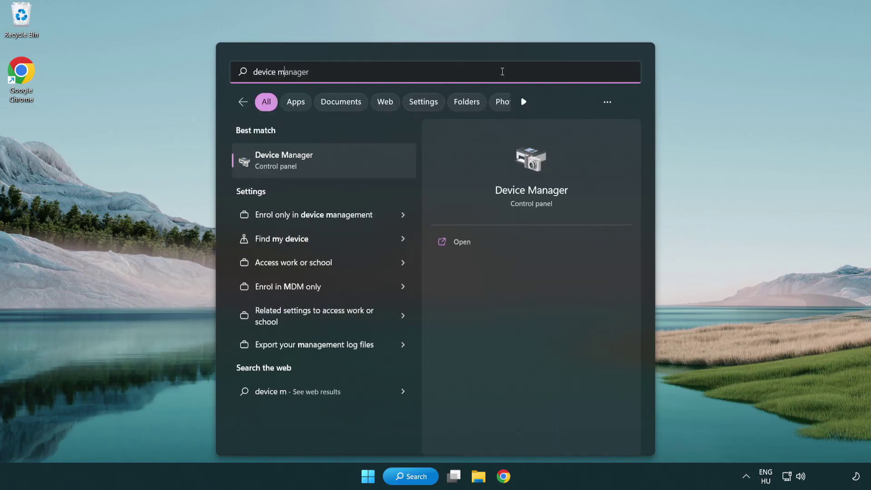
pyautogui.write('anager')
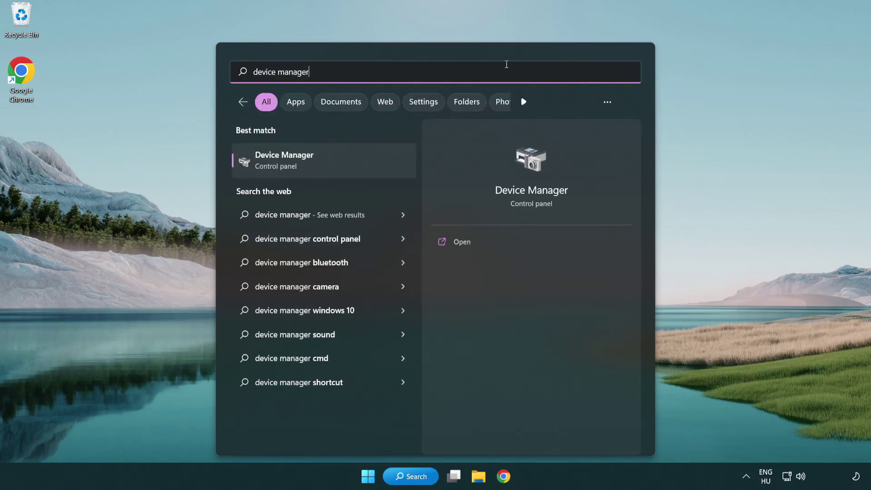
pyautogui.click(348, 165)
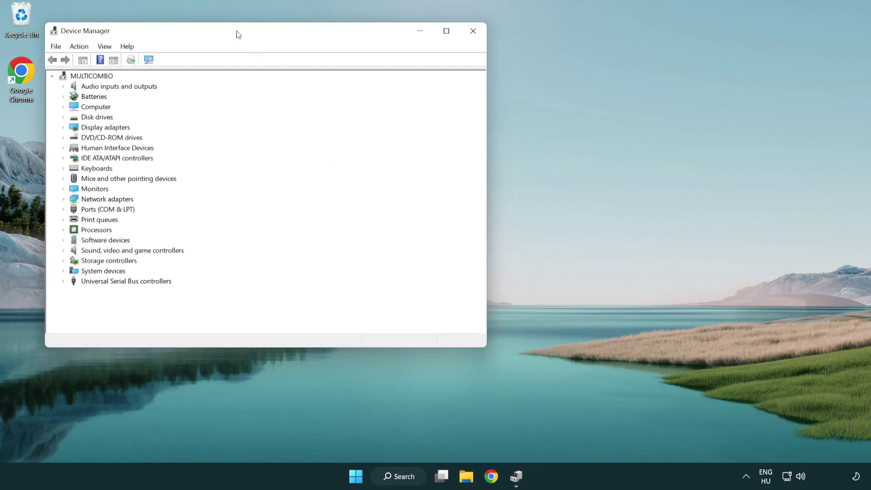
# Search automatically for a VMware SVGA 3D display driver, confirming the best one is already installed
pyautogui.moveTo(236, 31); pyautogui.dragTo(381, 84)
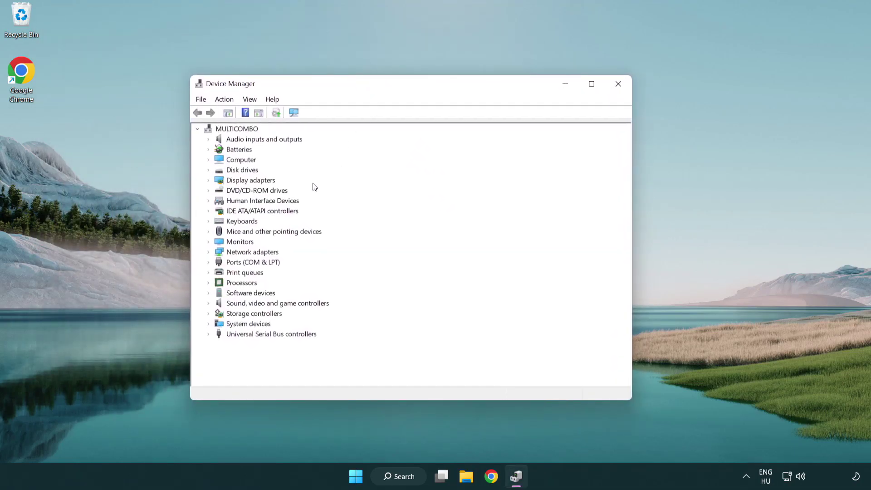
pyautogui.click(240, 183)
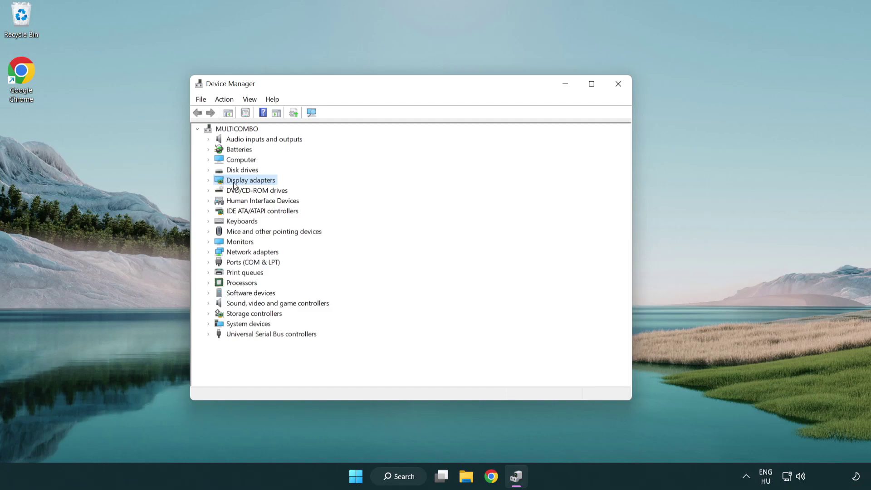
pyautogui.click(209, 182)
pyautogui.click(243, 193)
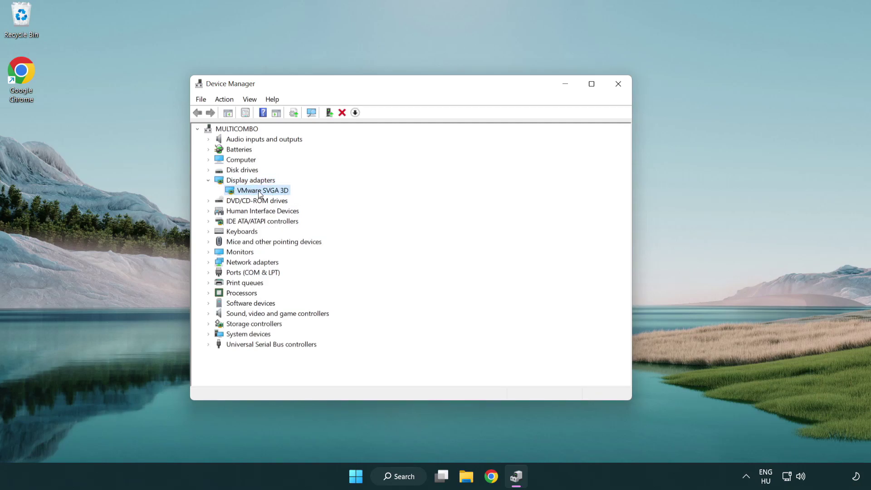
pyautogui.rightClick(258, 192)
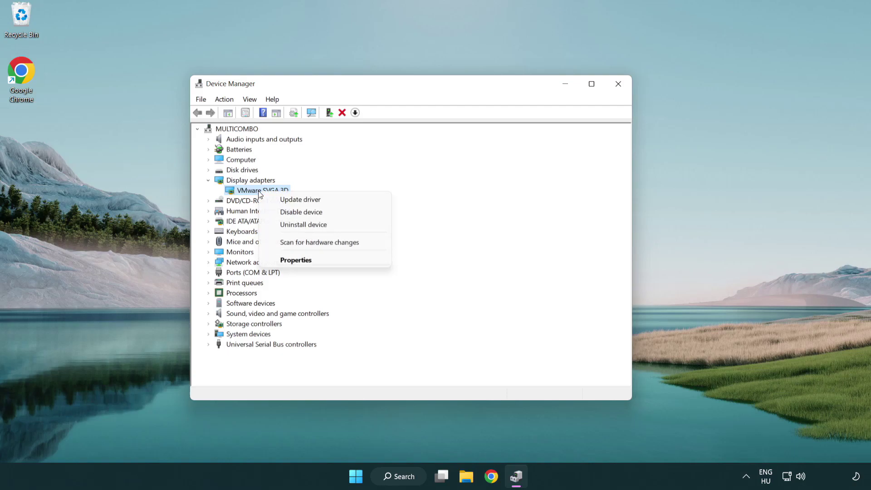
pyautogui.click(344, 201)
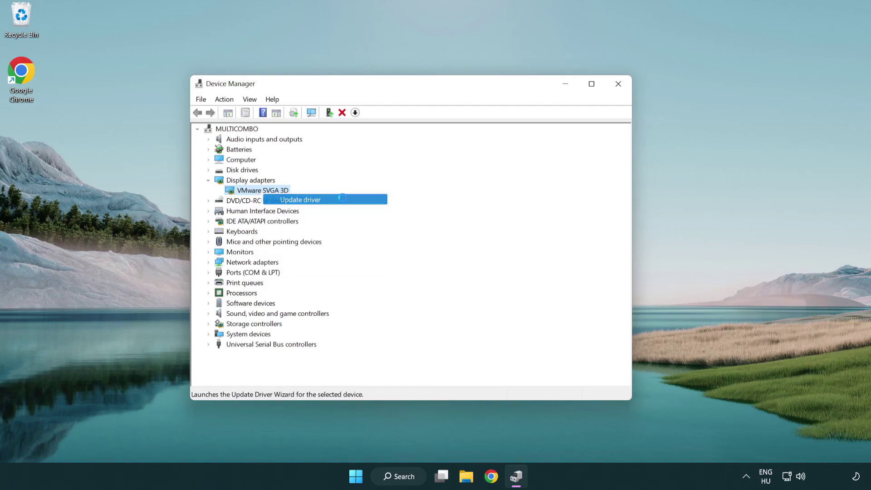
pyautogui.moveTo(361, 136); pyautogui.dragTo(378, 131)
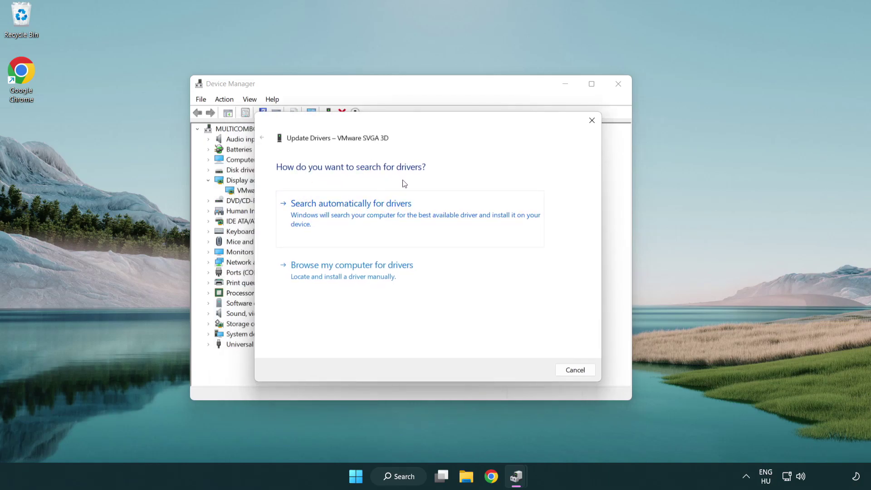
pyautogui.click(382, 211)
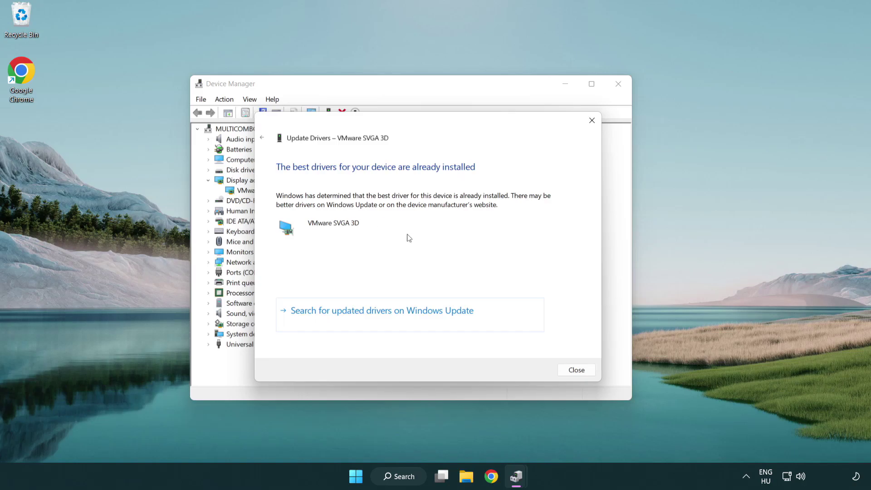
pyautogui.click(576, 370)
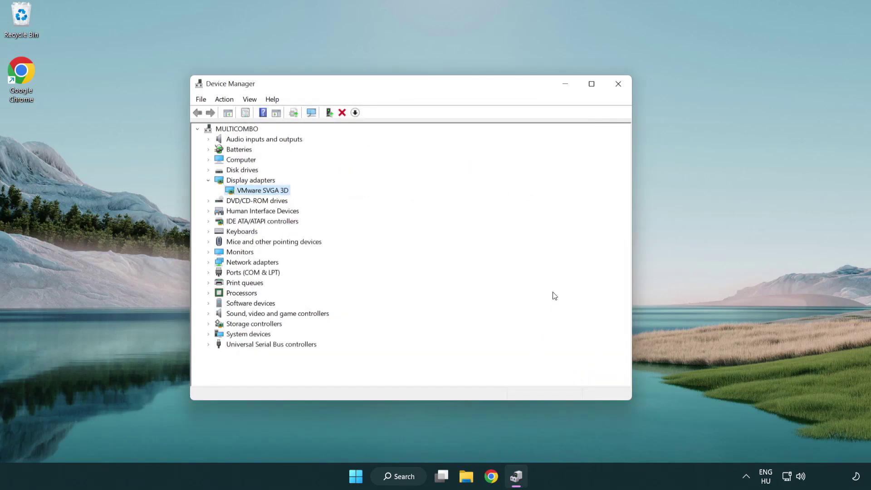
# Close Device Manager and open Windows Update settings by searching 'update'
pyautogui.click(621, 87)
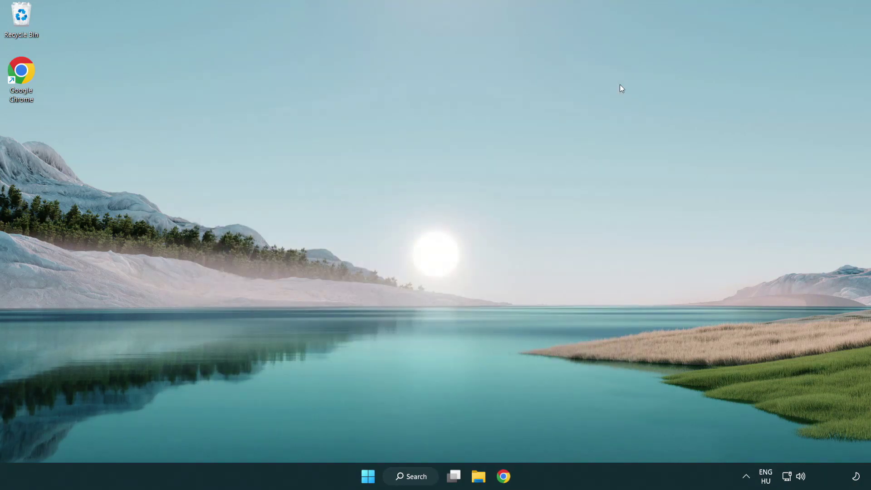
pyautogui.click(418, 475)
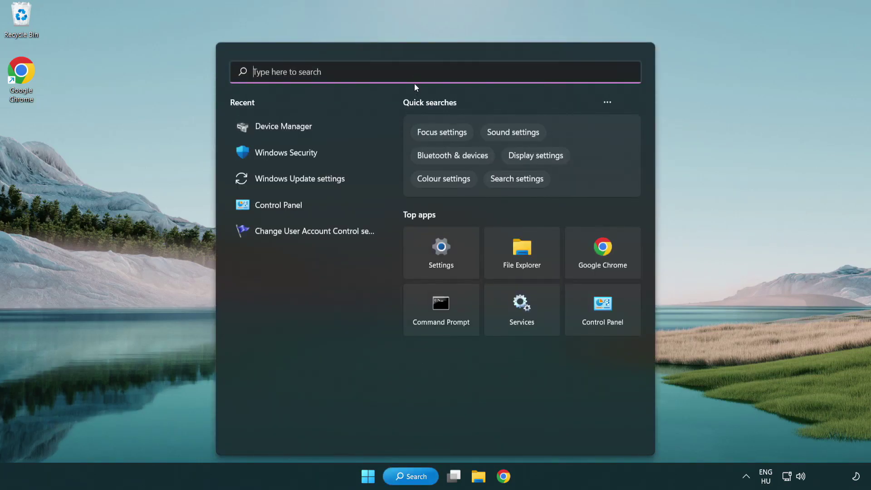
pyautogui.write('update')
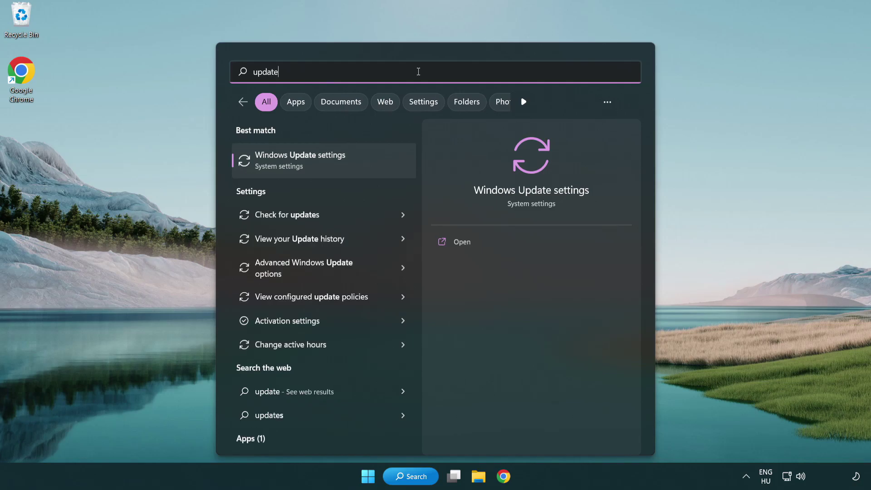
pyautogui.click(340, 165)
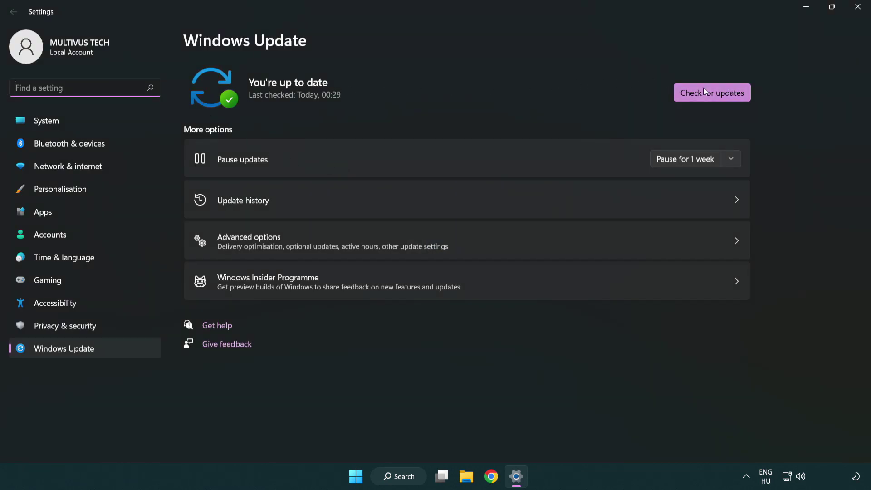
# Check for updates, confirm Windows is up to date, and close Settings
pyautogui.click(727, 100)
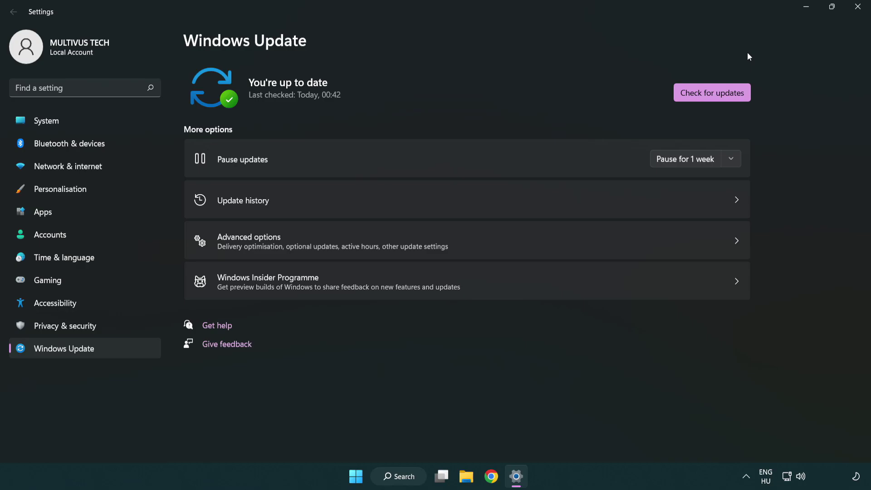
pyautogui.click(855, 14)
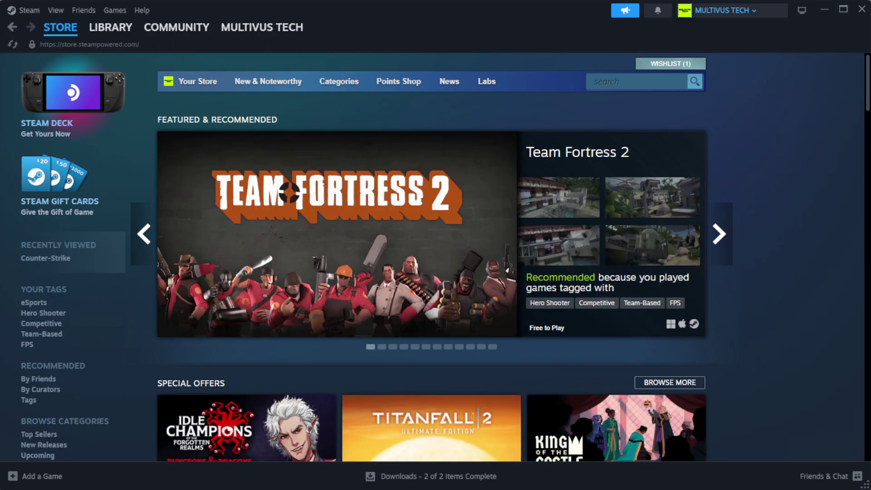
# Go to the Steam Library home and bring up the favourited game's context menu
pyautogui.moveTo(109, 34)
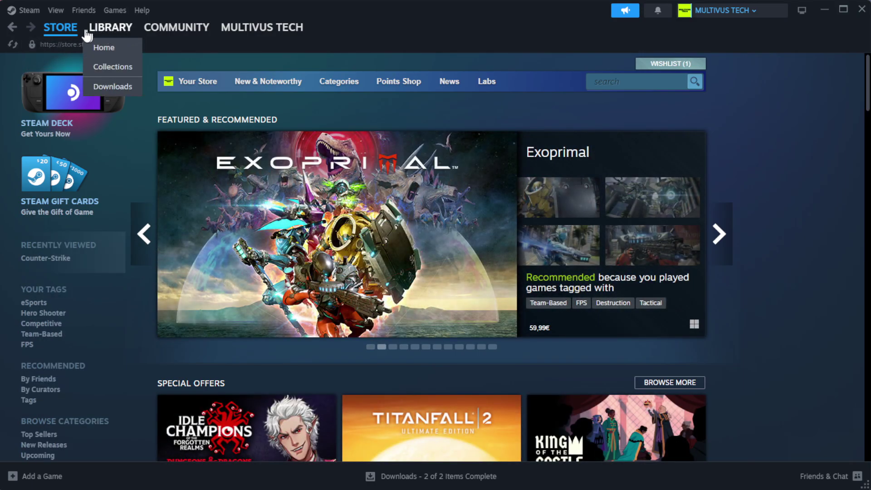
pyautogui.click(127, 48)
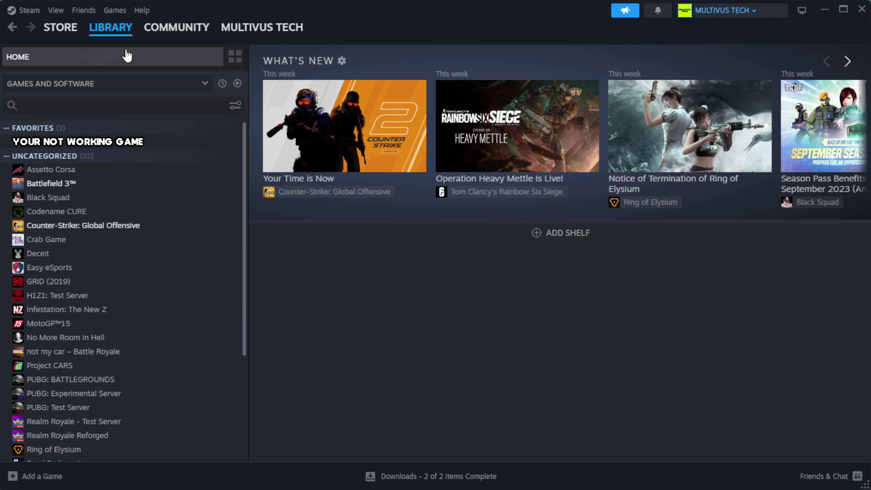
pyautogui.rightClick(216, 145)
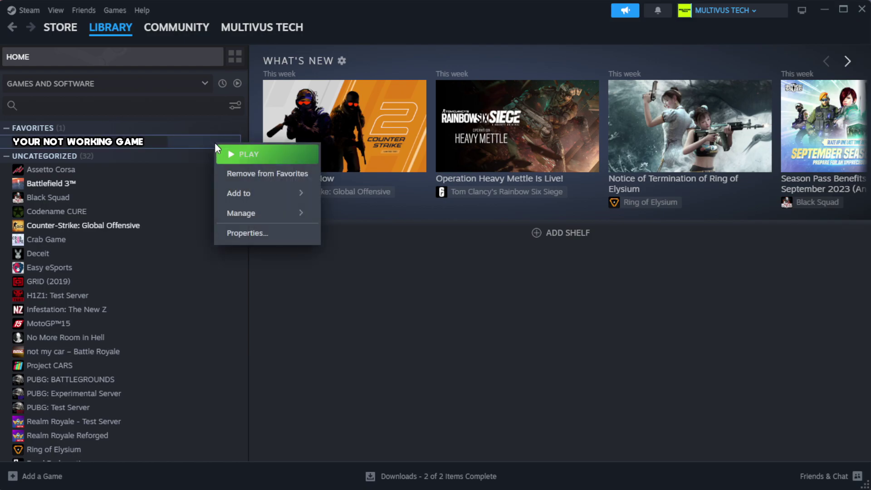
# Verify the game's files under Properties > Installed Files until all 1039 are validated
pyautogui.click(276, 241)
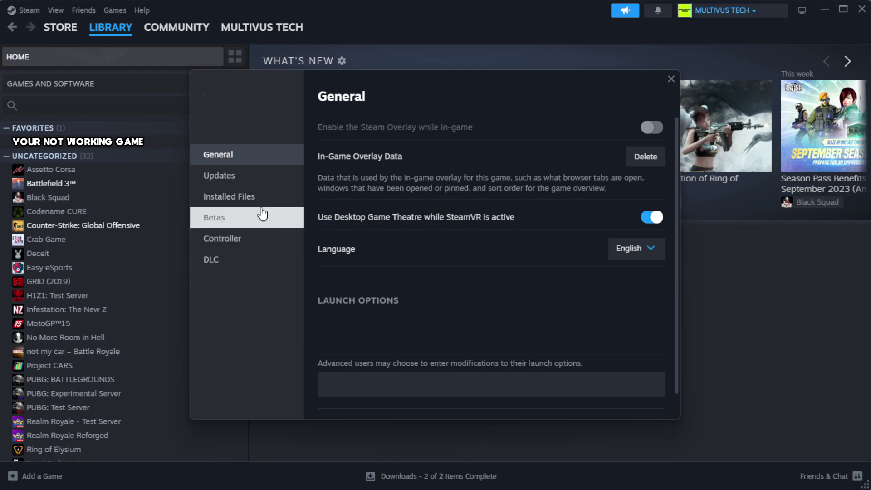
pyautogui.click(286, 206)
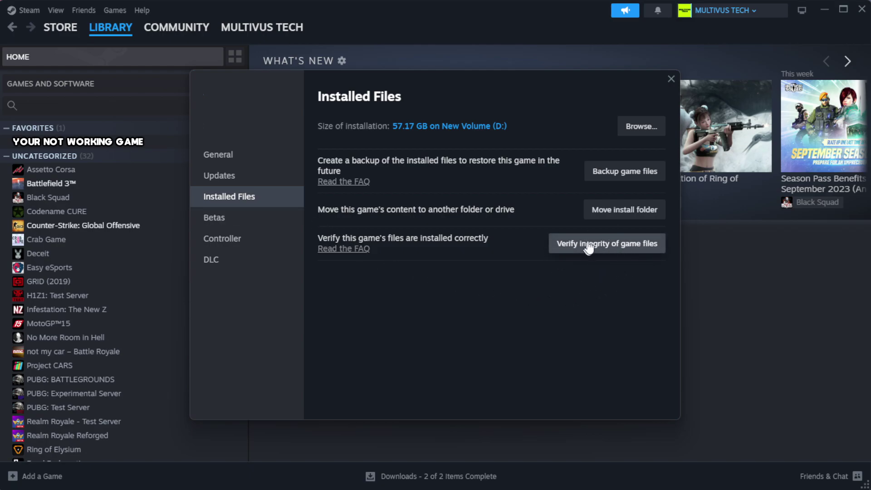
pyautogui.click(613, 254)
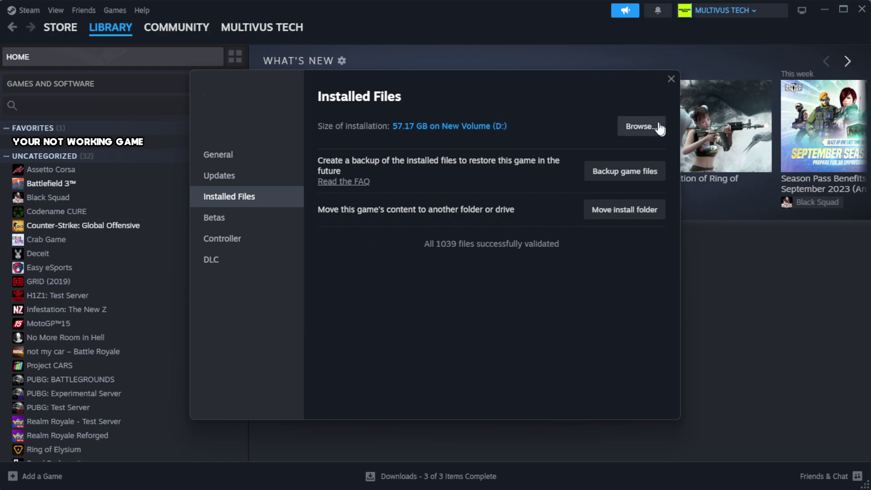
# Open the game's install folder and the Properties of the YOUR NOT WORKING GAME shortcut
pyautogui.click(639, 132)
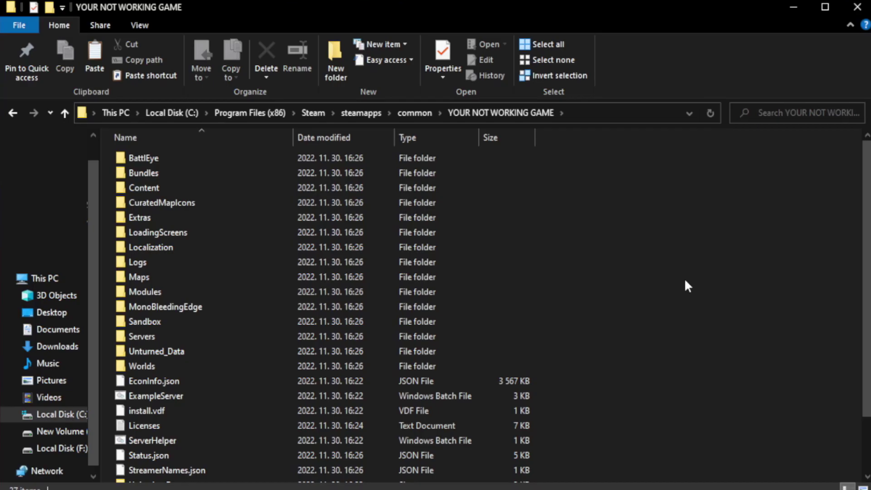
pyautogui.scroll(-2, 868, 243)
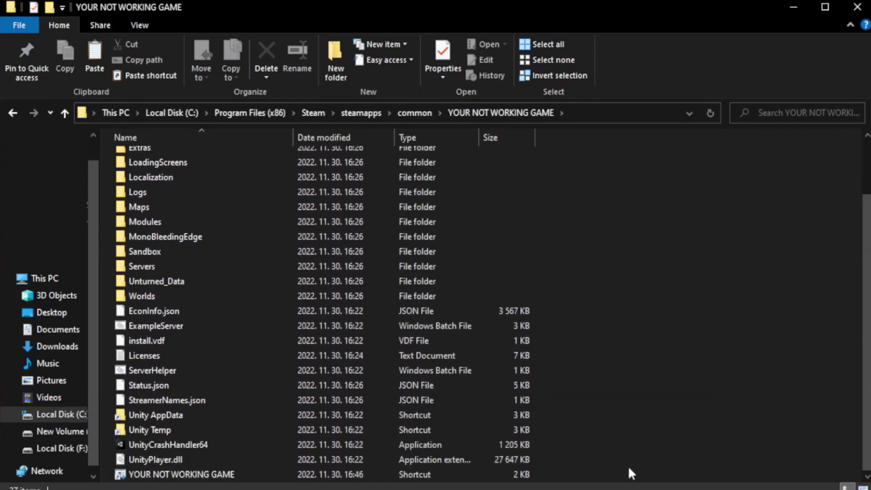
pyautogui.click(318, 475)
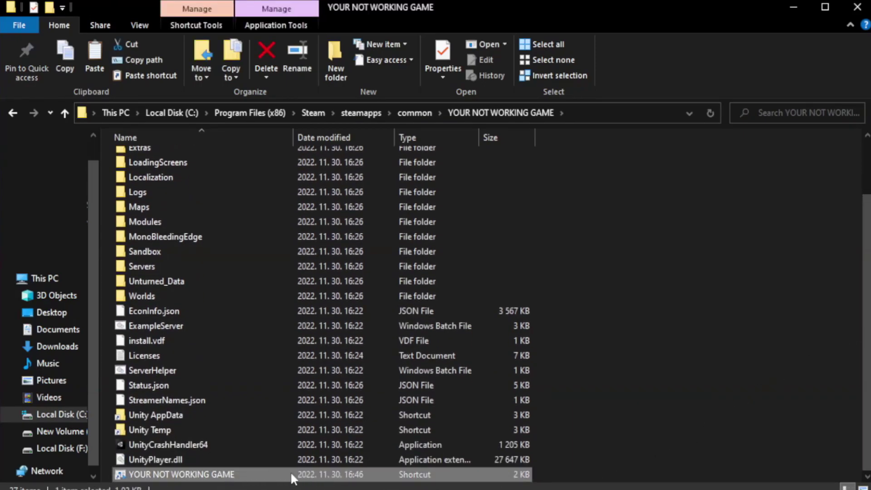
pyautogui.rightClick(290, 475)
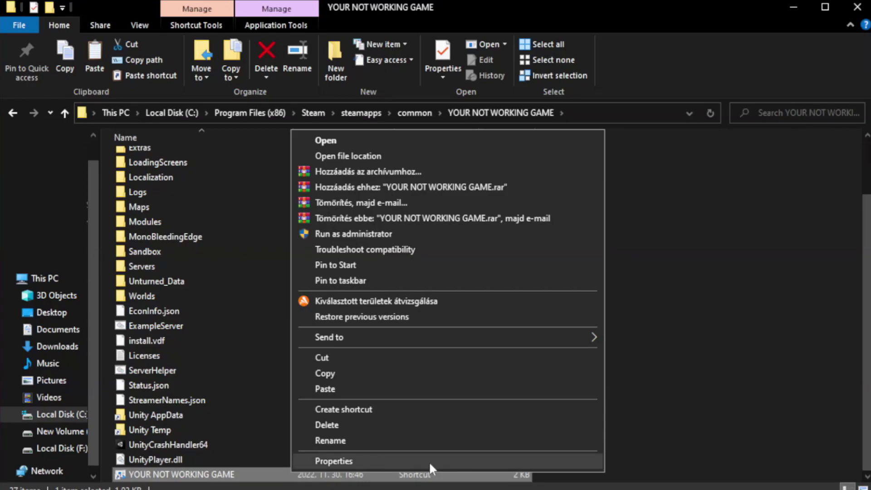
pyautogui.click(445, 462)
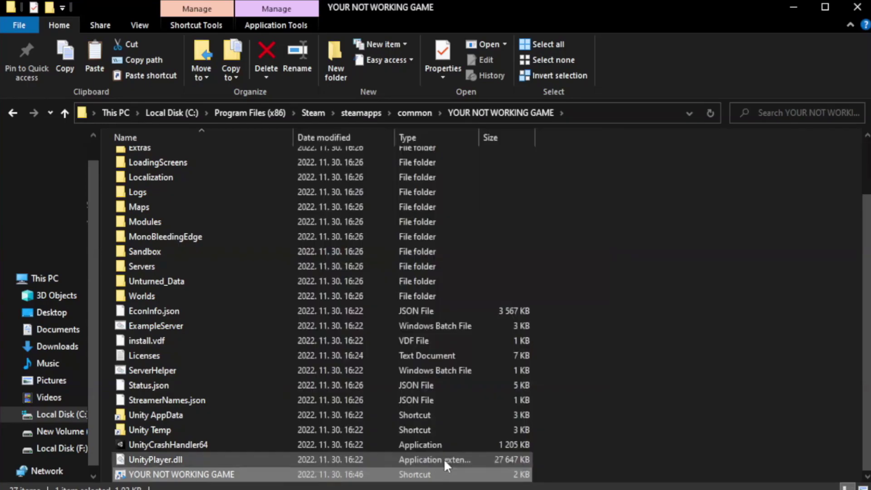
pyautogui.moveTo(434, 245); pyautogui.dragTo(437, 90)
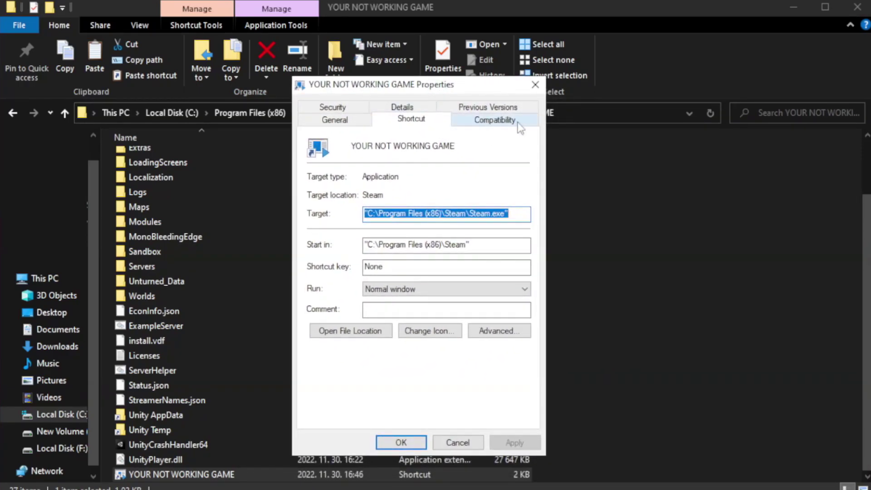
# Set the game shortcut to Windows 8 compatibility mode and run as administrator, then apply
pyautogui.click(490, 122)
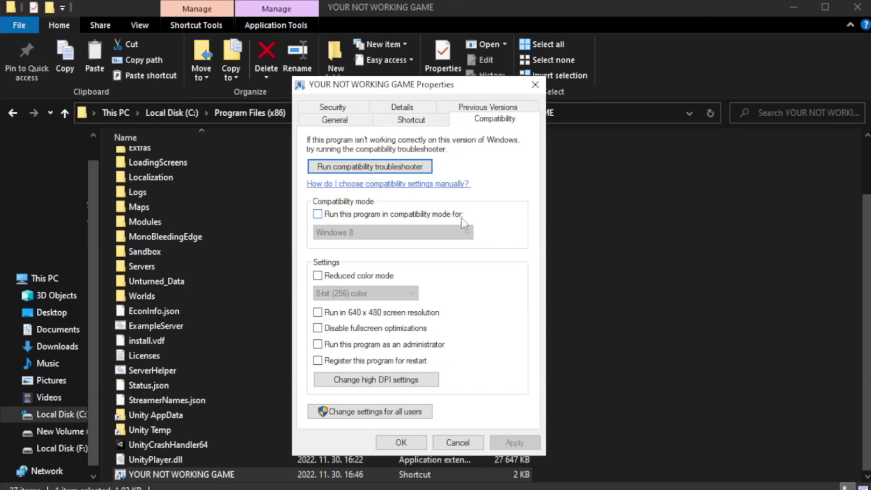
pyautogui.click(345, 216)
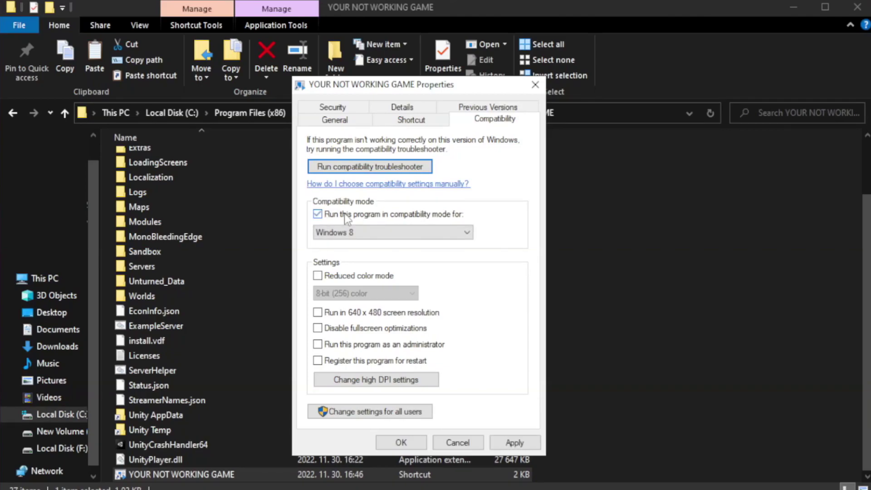
pyautogui.click(384, 232)
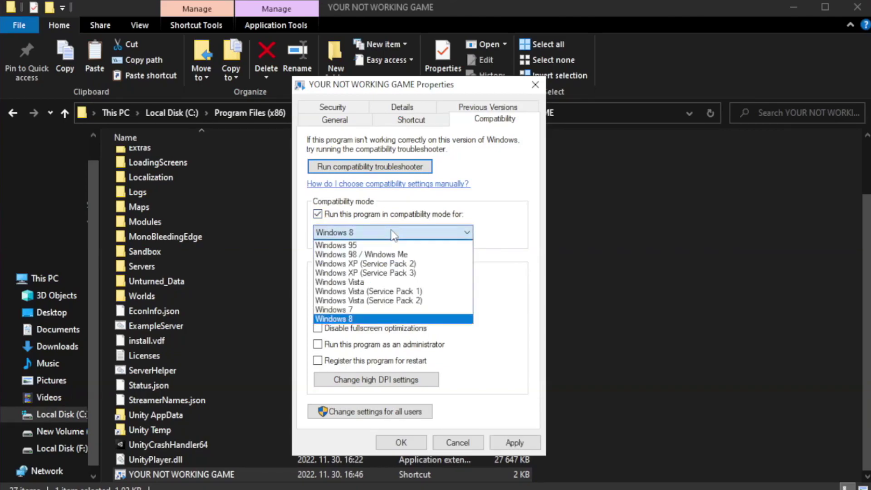
pyautogui.click(369, 319)
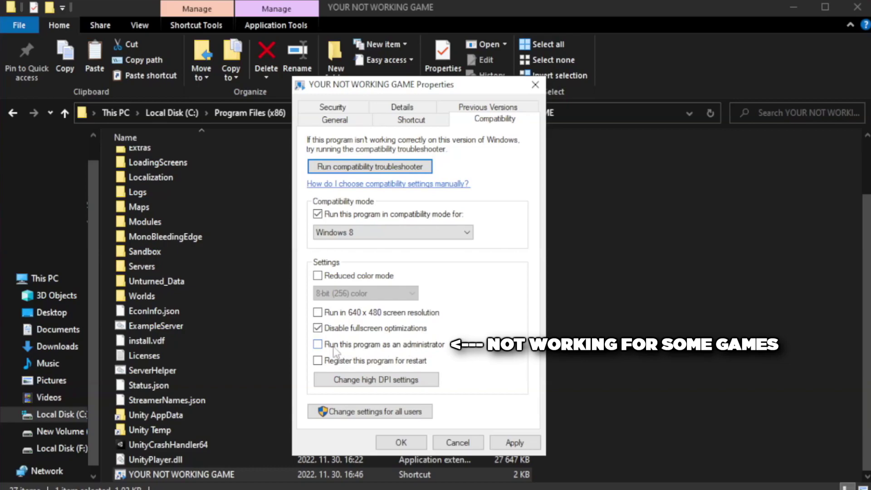
pyautogui.click(343, 352)
pyautogui.click(514, 443)
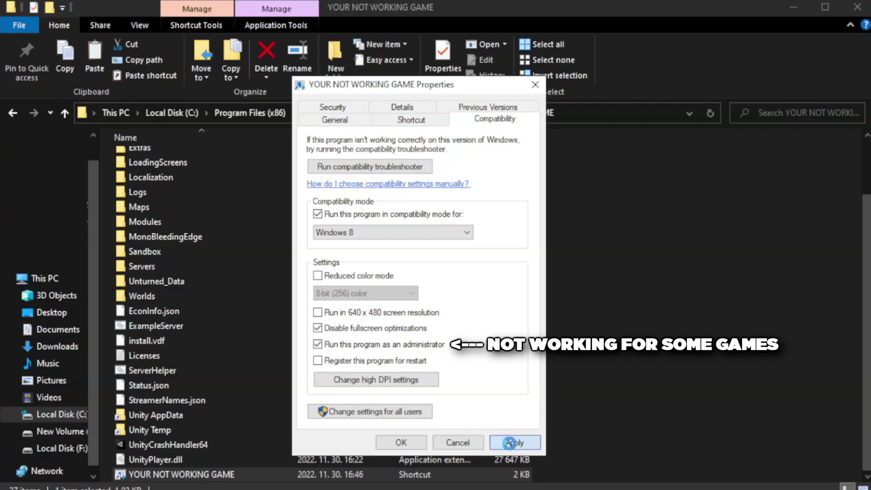
pyautogui.click(400, 444)
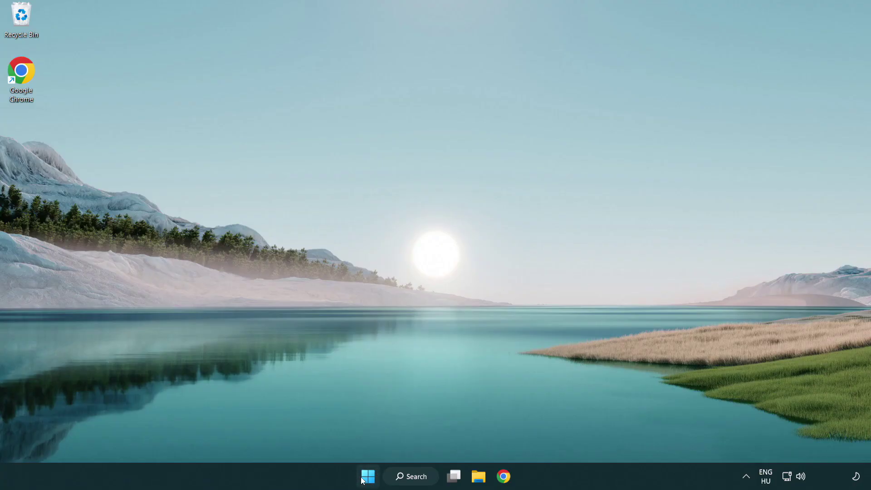
# Open Task Manager's startup apps and disable Terminal at startup
pyautogui.rightClick(369, 480)
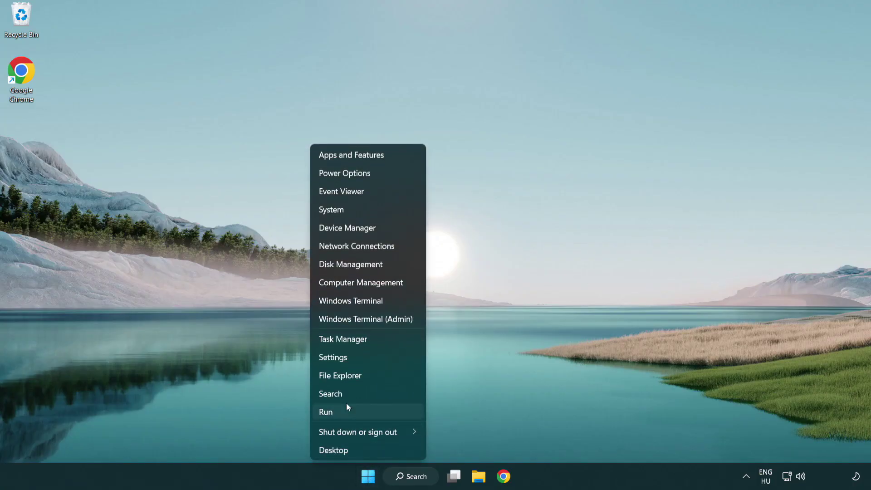
pyautogui.click(384, 341)
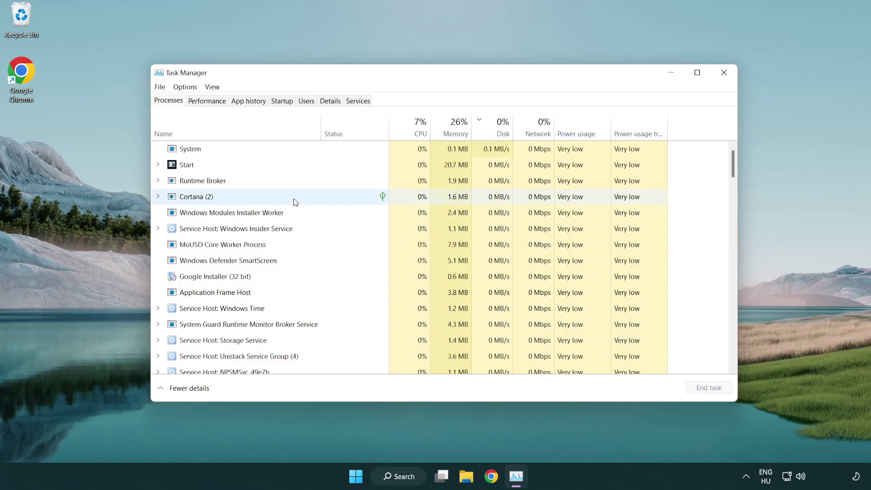
pyautogui.click(283, 101)
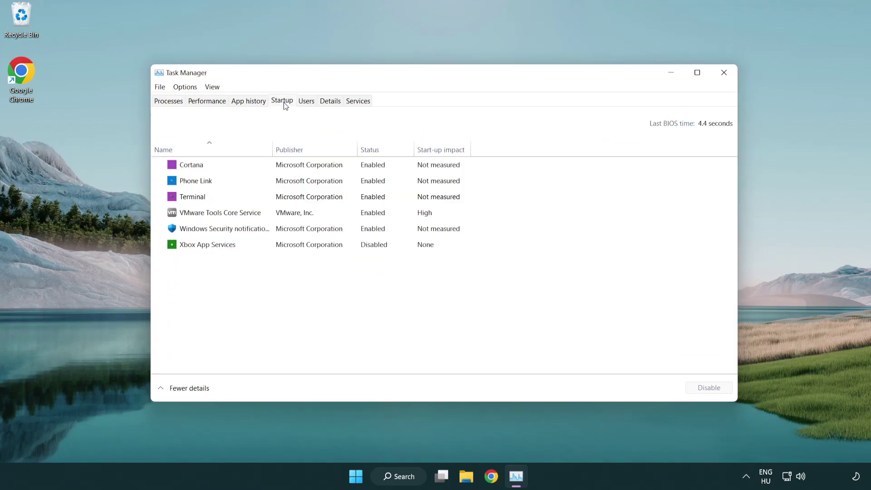
pyautogui.click(286, 198)
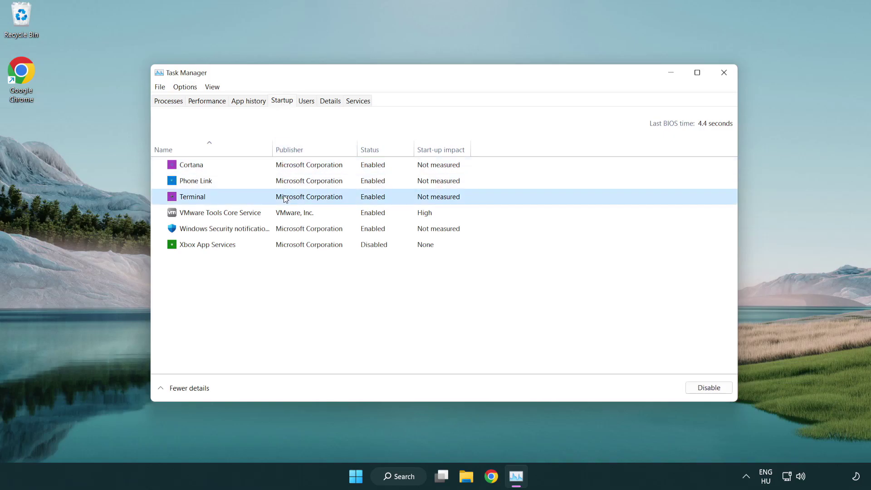
pyautogui.click(707, 388)
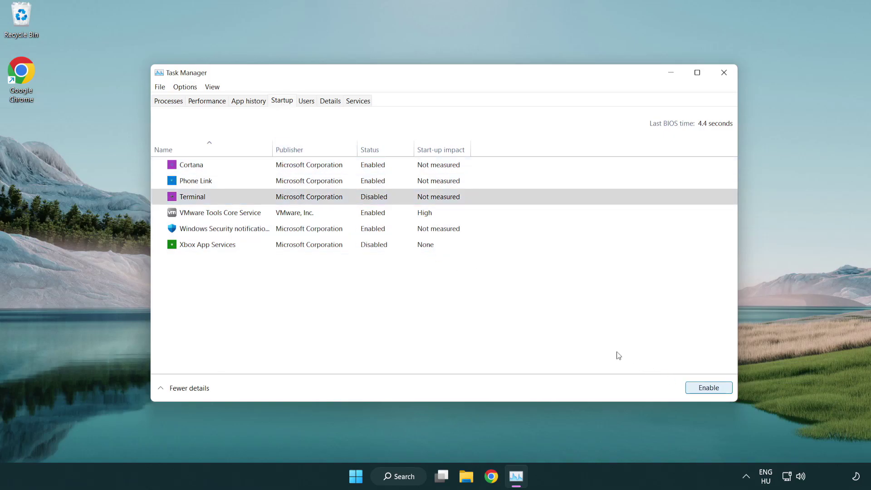
# Disable Phone Link, Cortana and Windows Security notifications at startup
pyautogui.click(361, 182)
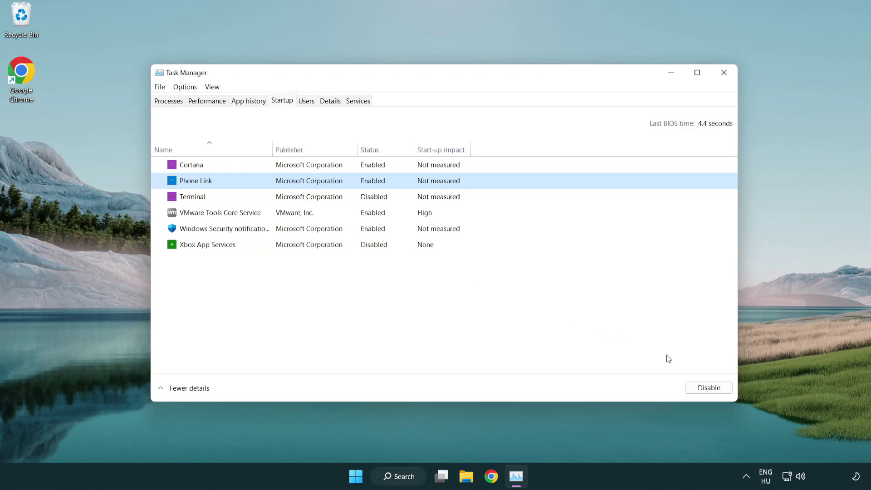
pyautogui.click(708, 388)
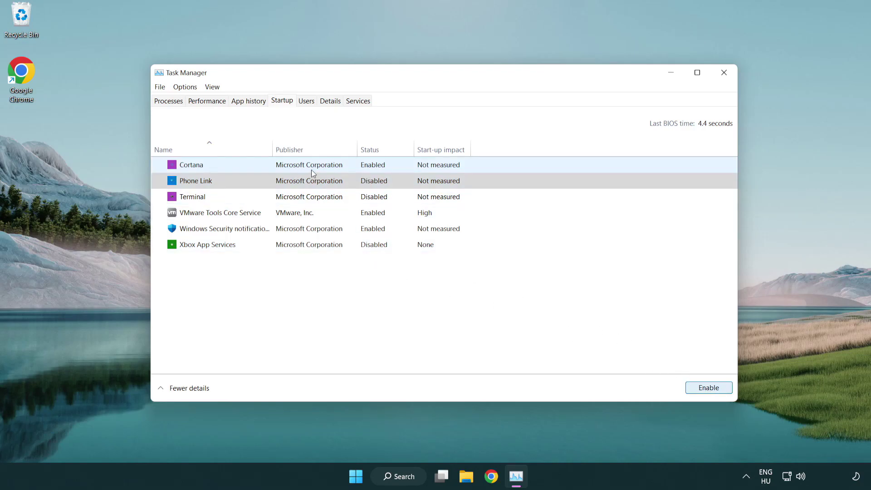
pyautogui.click(312, 170)
pyautogui.click(707, 388)
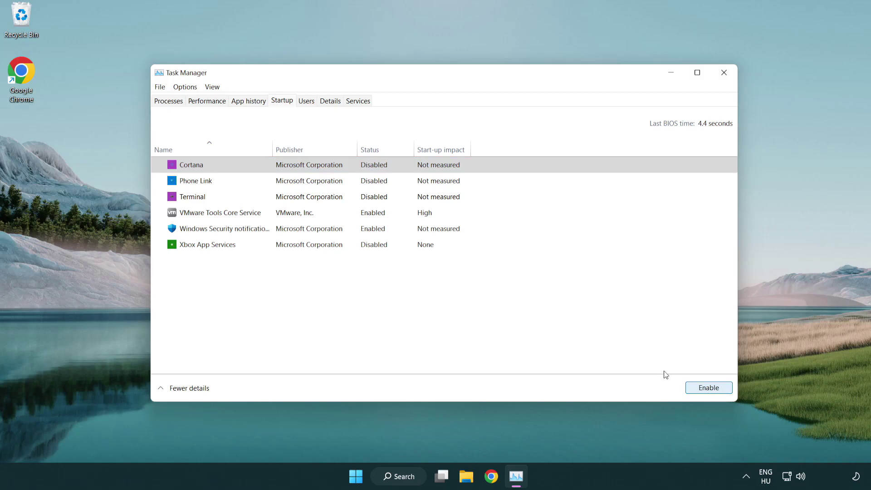
pyautogui.click(414, 234)
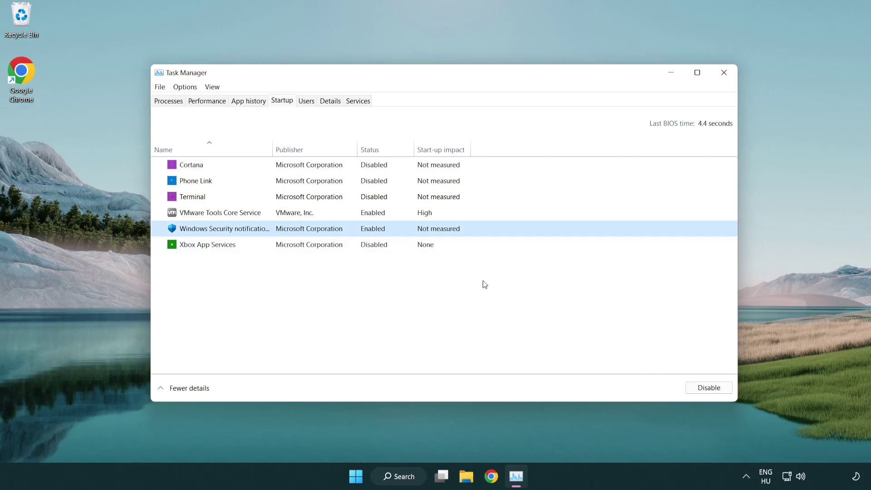
pyautogui.click(688, 386)
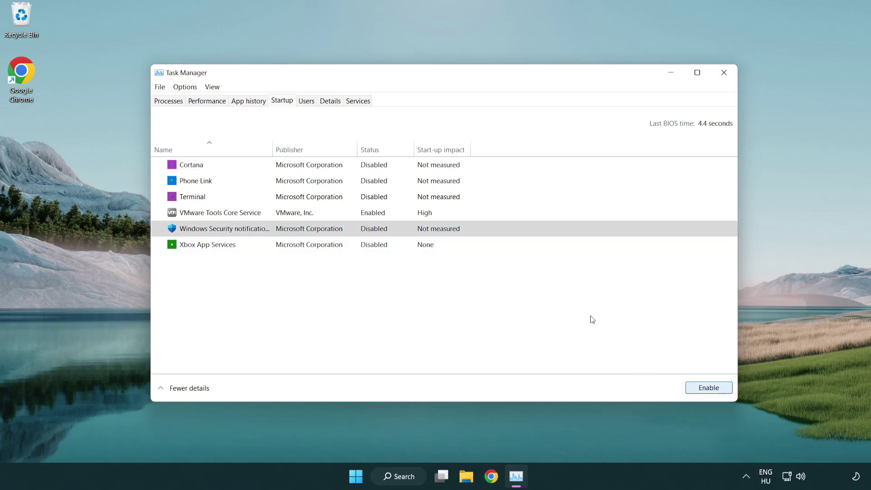
# Close Task Manager and search 'security' to find the Windows Security app
pyautogui.click(725, 75)
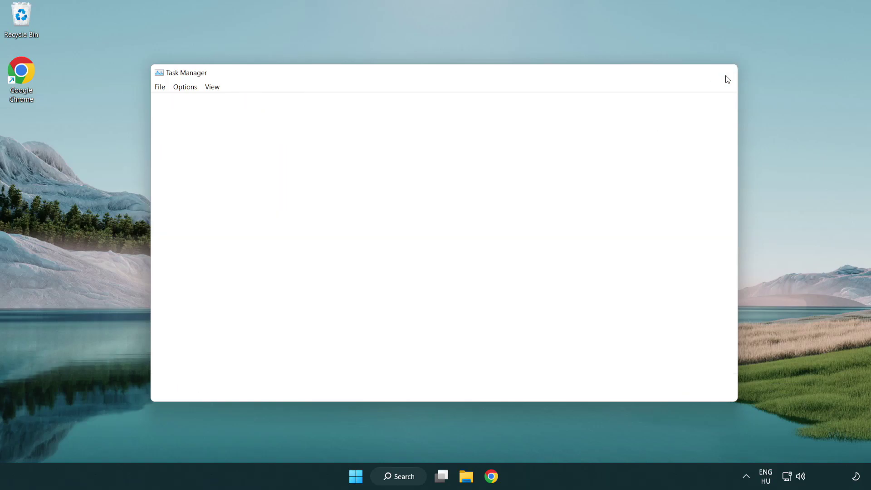
pyautogui.click(417, 482)
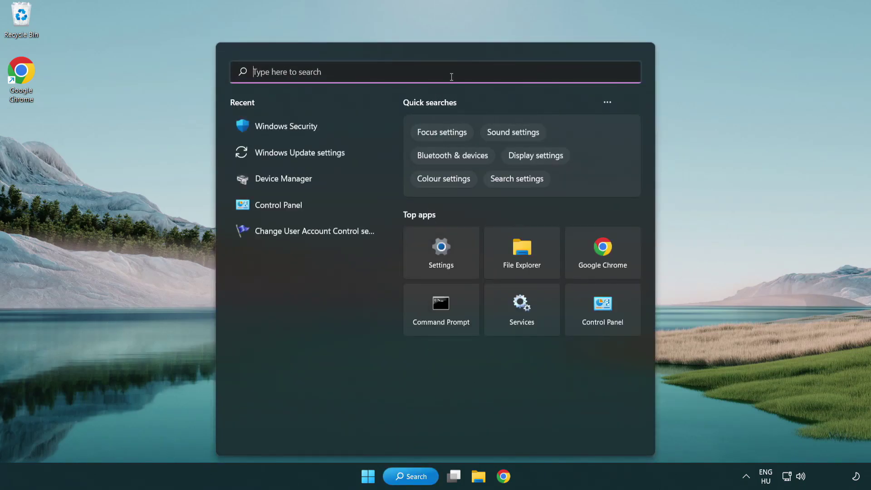
pyautogui.write('securi')
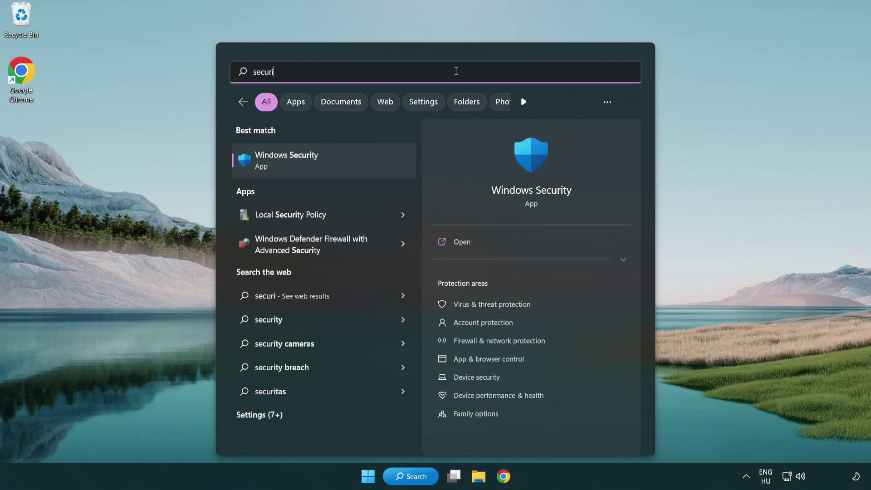
pyautogui.write('ty')
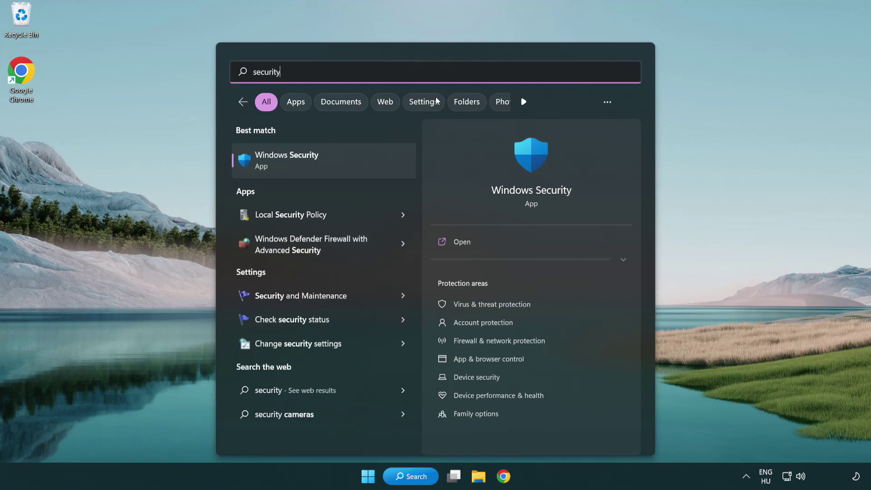
# In Windows Security, reach the Virus & threat protection settings and scroll down to Exclusions
pyautogui.click(355, 165)
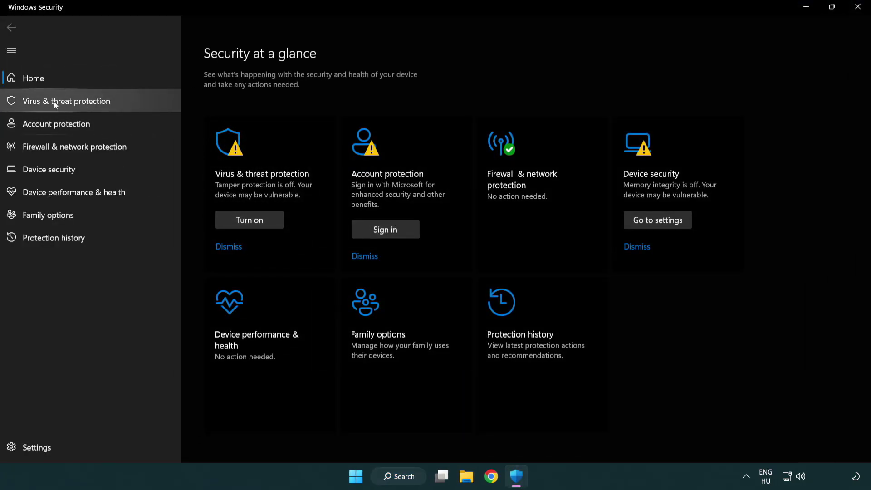
pyautogui.click(133, 104)
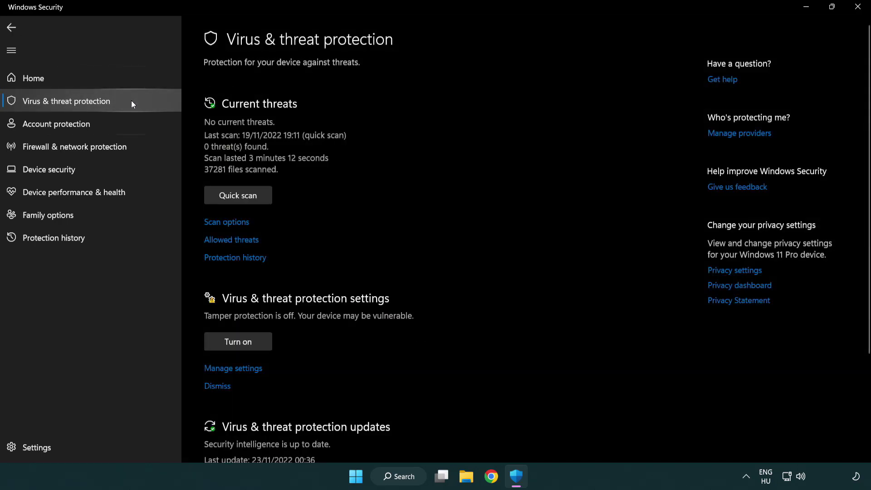
pyautogui.scroll(-3, 251, 186)
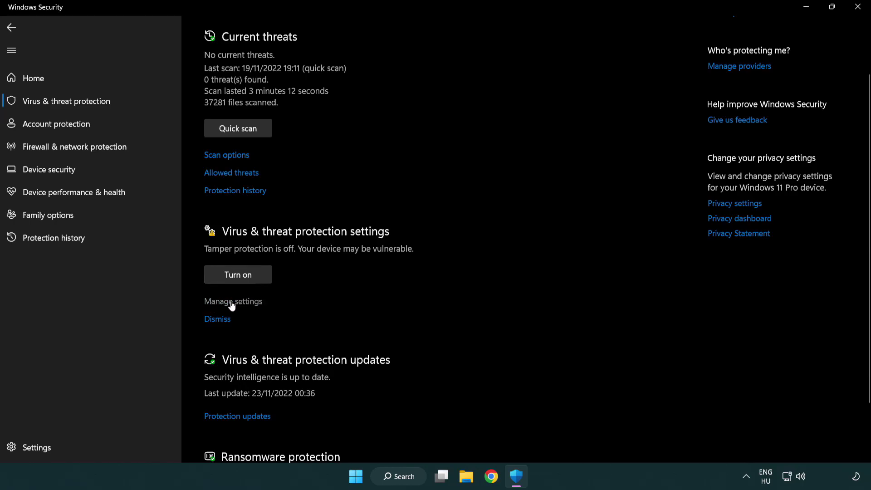
pyautogui.click(232, 303)
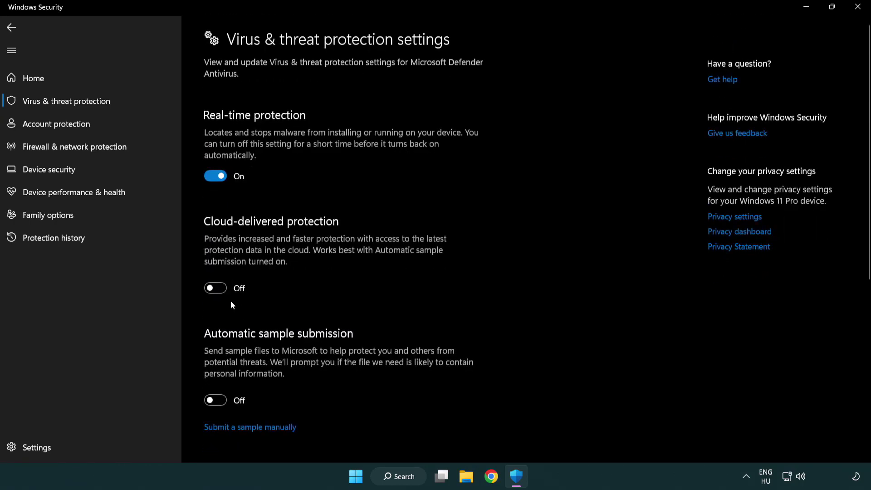
pyautogui.scroll(-13, 232, 302)
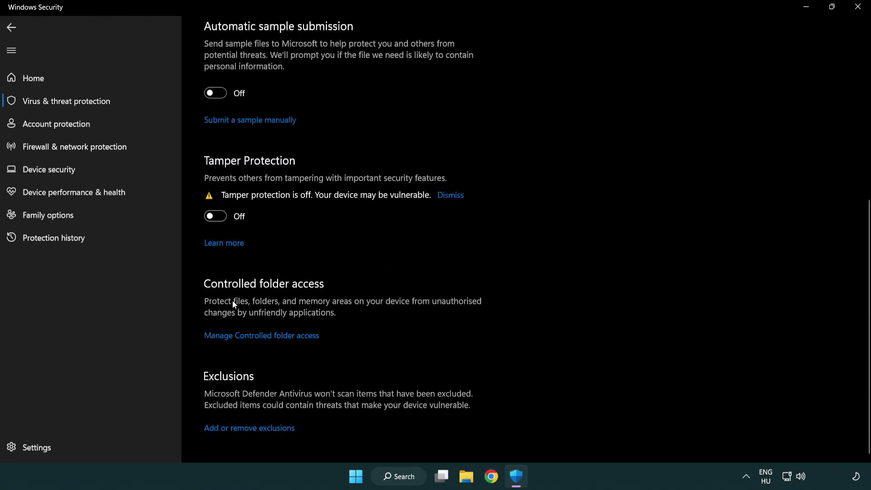
# Open Add or remove exclusions and start adding a File exclusion
pyautogui.click(253, 430)
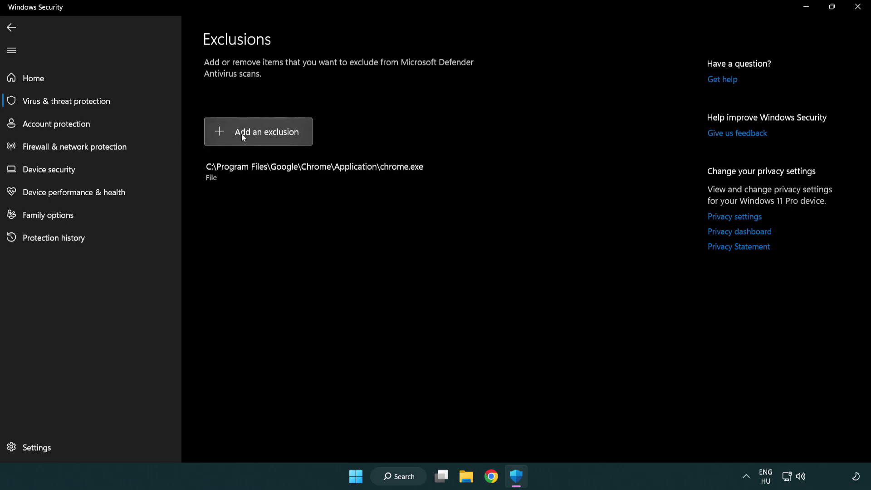
pyautogui.click(262, 137)
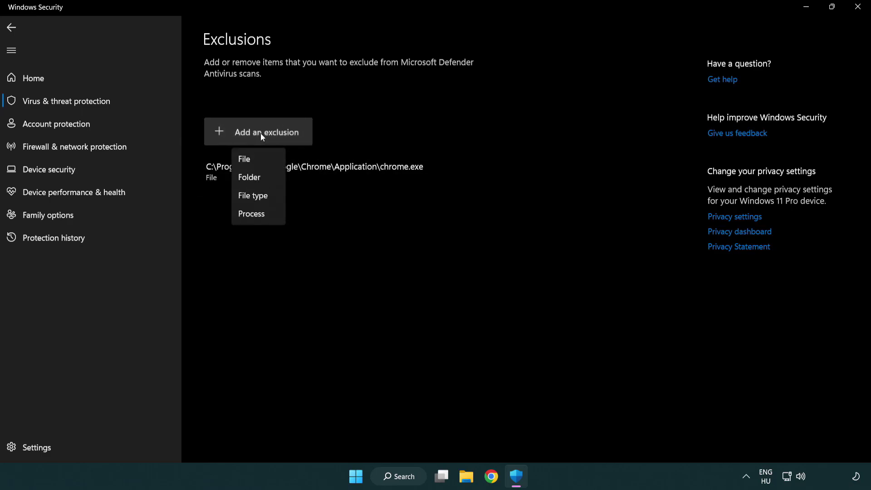
pyautogui.click(262, 160)
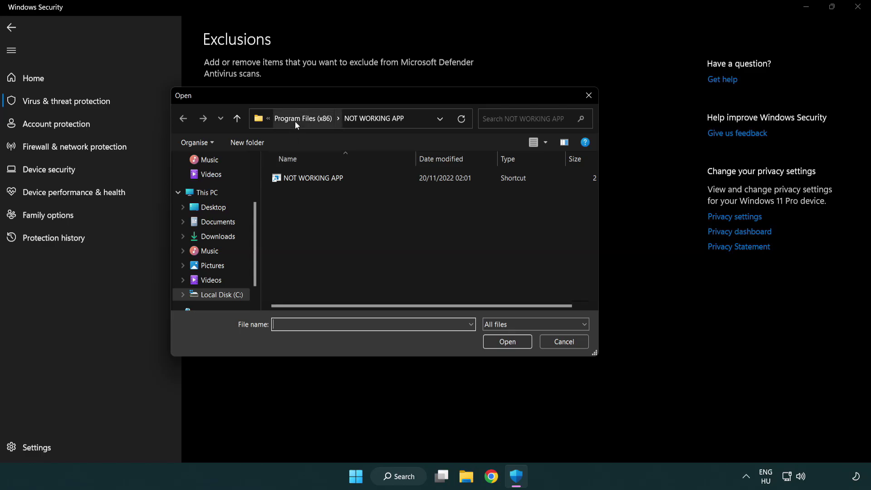
# Browse to C:\Program Files (x86)\NOT WORKING APP and add its shortcut as the excluded file
pyautogui.click(295, 121)
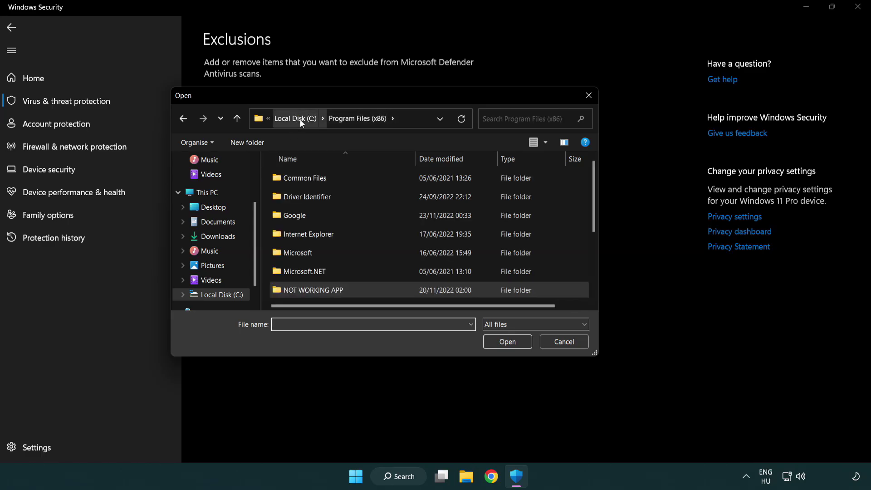
pyautogui.click(300, 119)
pyautogui.click(295, 121)
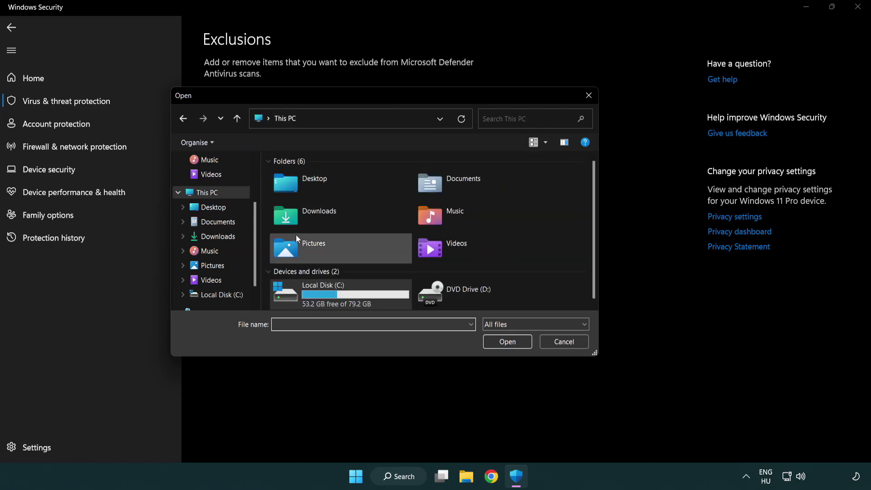
pyautogui.doubleClick(318, 301)
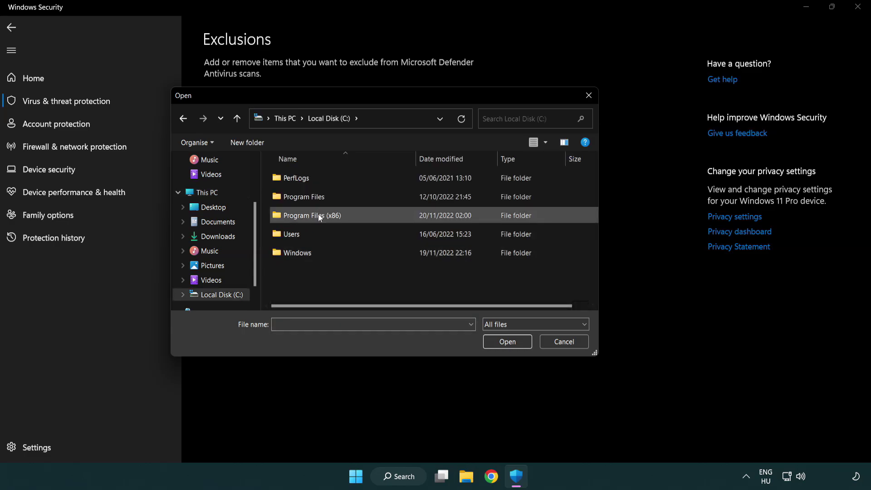
pyautogui.doubleClick(317, 214)
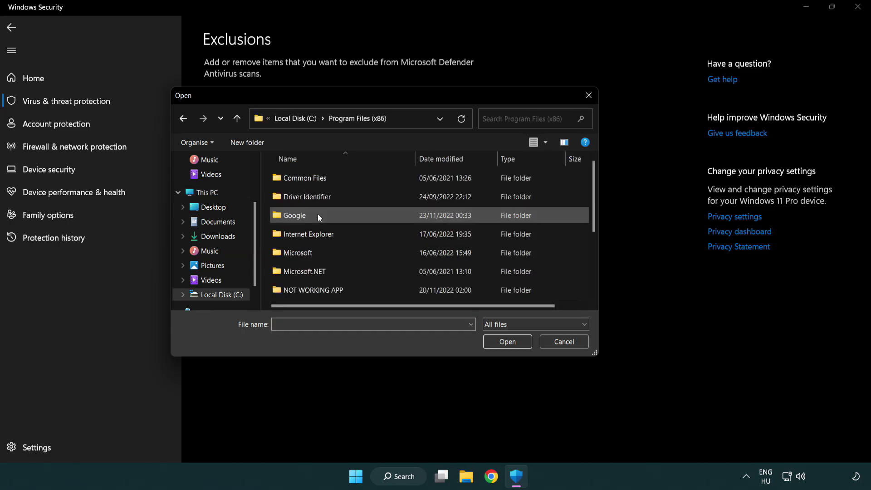
pyautogui.doubleClick(325, 292)
pyautogui.click(308, 179)
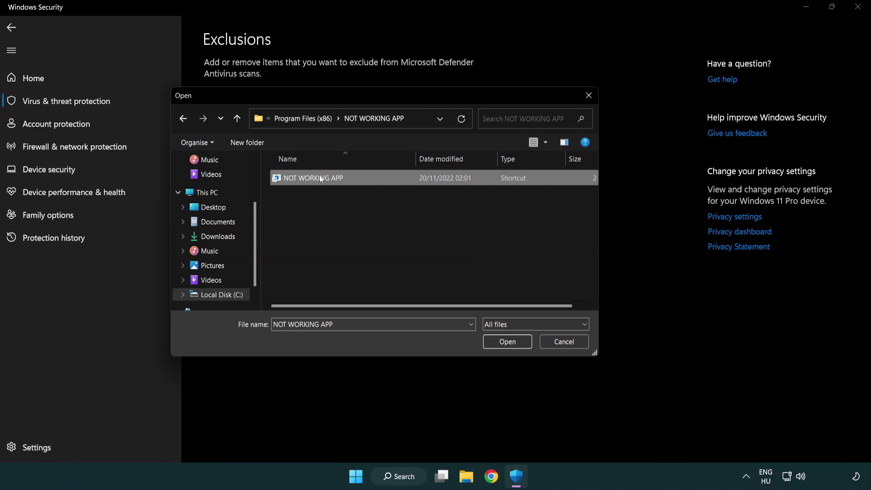
pyautogui.click(507, 344)
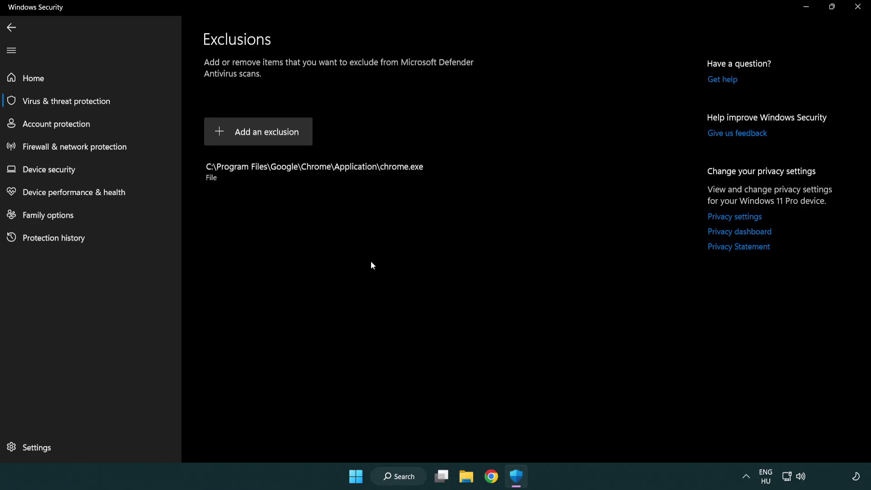
# Close Windows Security and bring up the Start menu's Sleep, Shut down and Restart options
pyautogui.click(858, 7)
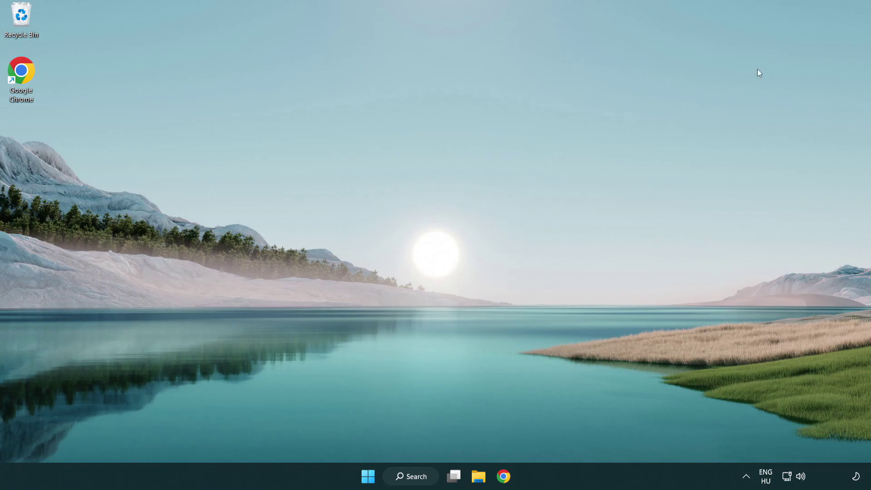
pyautogui.click(368, 476)
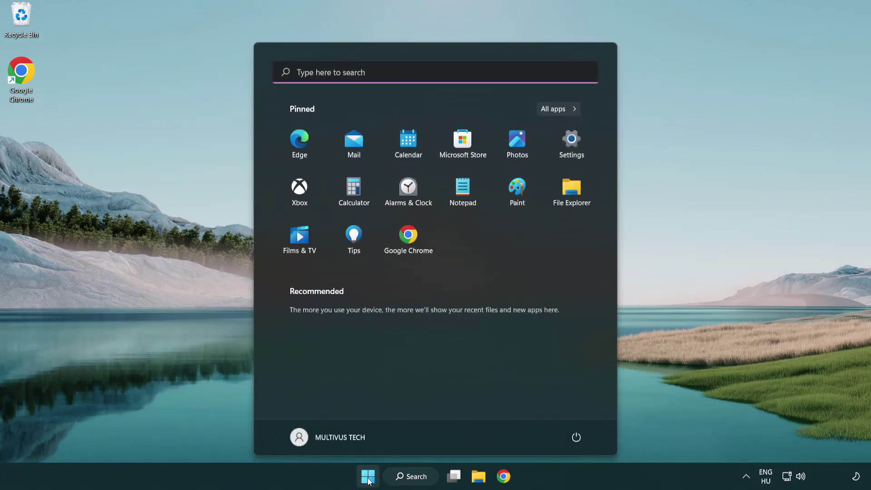
pyautogui.click(577, 437)
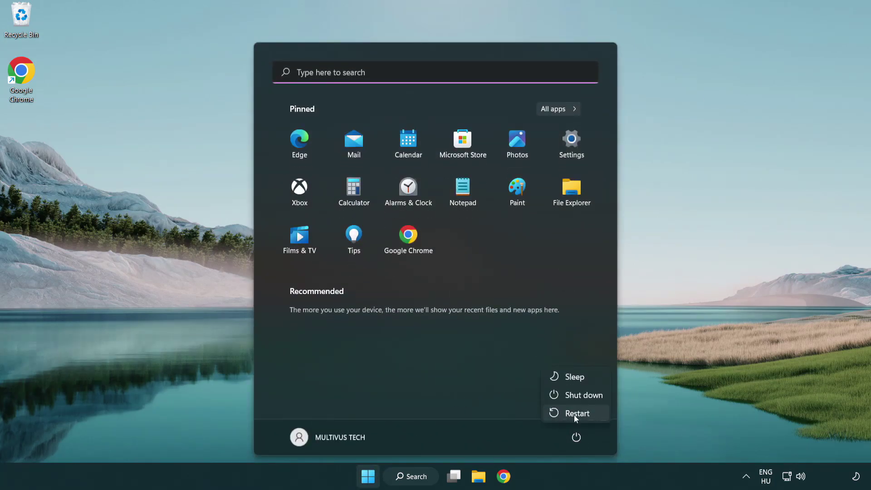